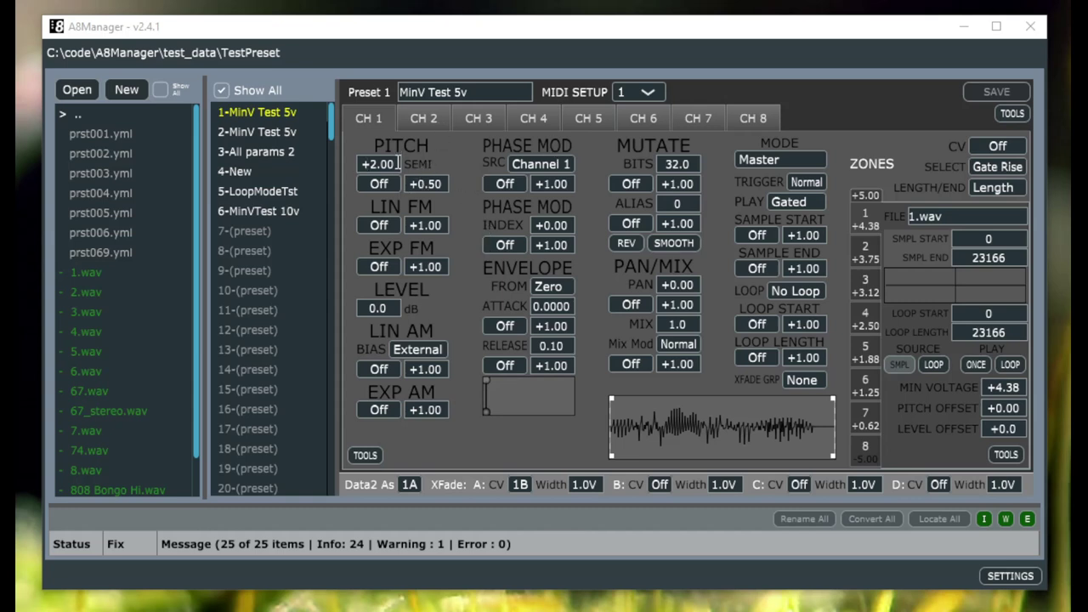
# Set channel 1 pitch +2.11, Phase CV phase mod, sample start amount +0.61, zone offsets -0.02/+2.7.
pyautogui.moveTo(398, 164)
pyautogui.mouseDown()
pyautogui.moveTo(396, 183)
pyautogui.moveTo(399, 146)
pyautogui.moveTo(394, 185)
pyautogui.mouseUp()
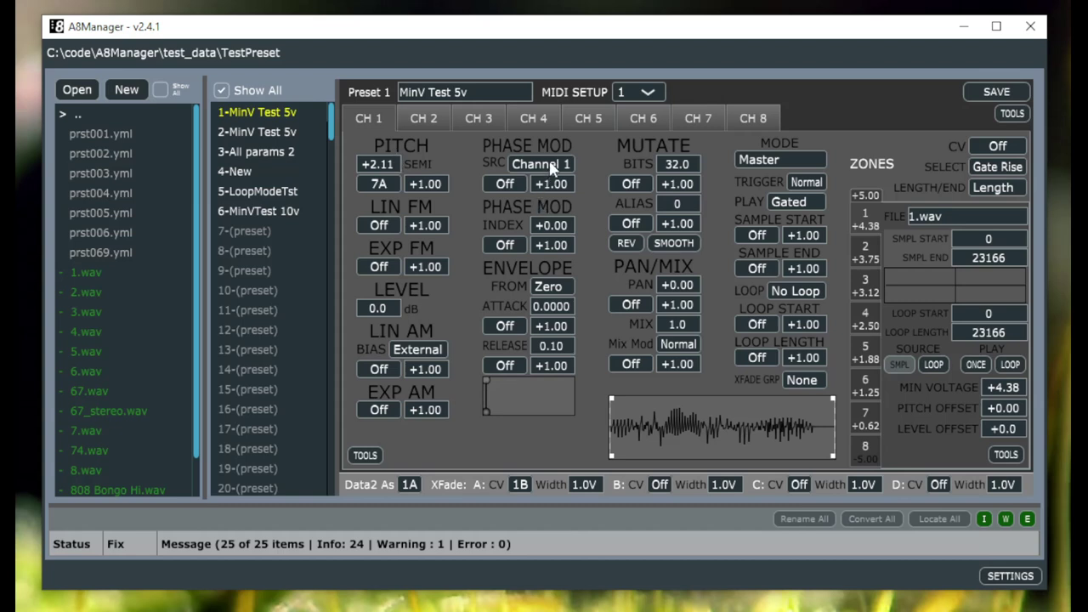
pyautogui.moveTo(551, 166)
pyautogui.mouseDown()
pyautogui.moveTo(554, 136)
pyautogui.moveTo(553, 160)
pyautogui.mouseUp()
pyautogui.moveTo(804, 239); pyautogui.dragTo(806, 220)
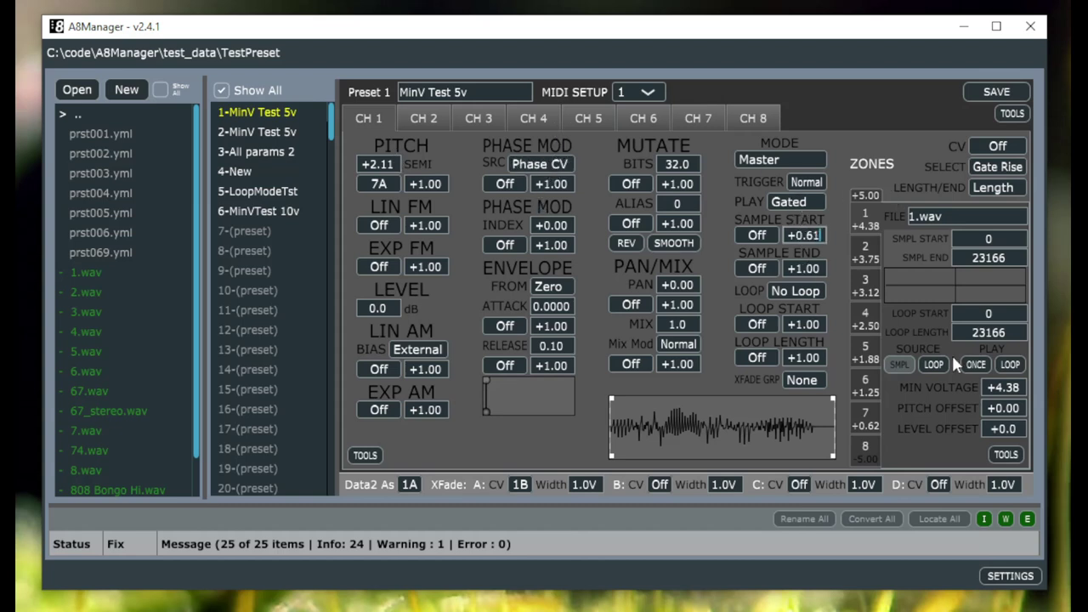
pyautogui.moveTo(1012, 406)
pyautogui.mouseDown()
pyautogui.moveTo(1016, 440)
pyautogui.moveTo(1018, 400)
pyautogui.moveTo(1017, 416)
pyautogui.mouseUp()
pyautogui.moveTo(1018, 427); pyautogui.dragTo(1016, 416)
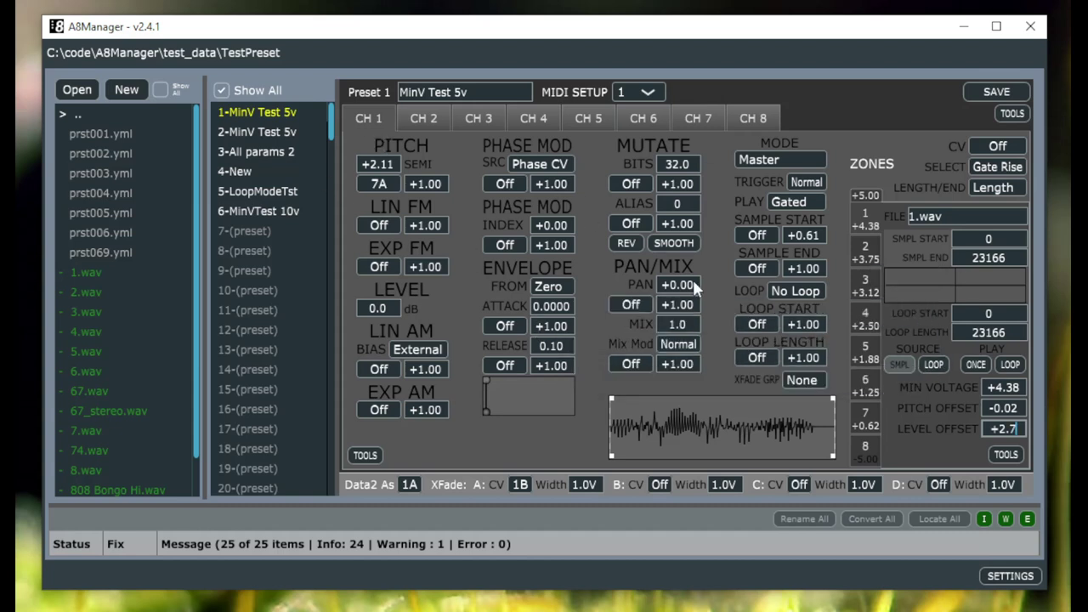
# Reset channel 1 pitch to its +0.00 default, then revert it to the saved +2.00.
pyautogui.rightClick(396, 165)
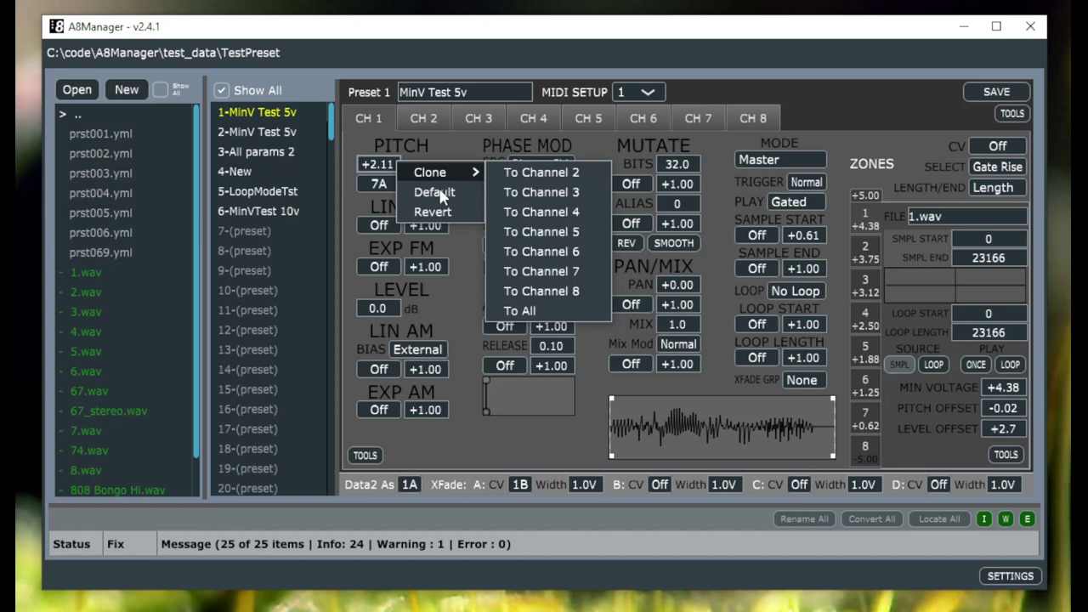
pyautogui.moveTo(438, 175)
pyautogui.click(429, 193)
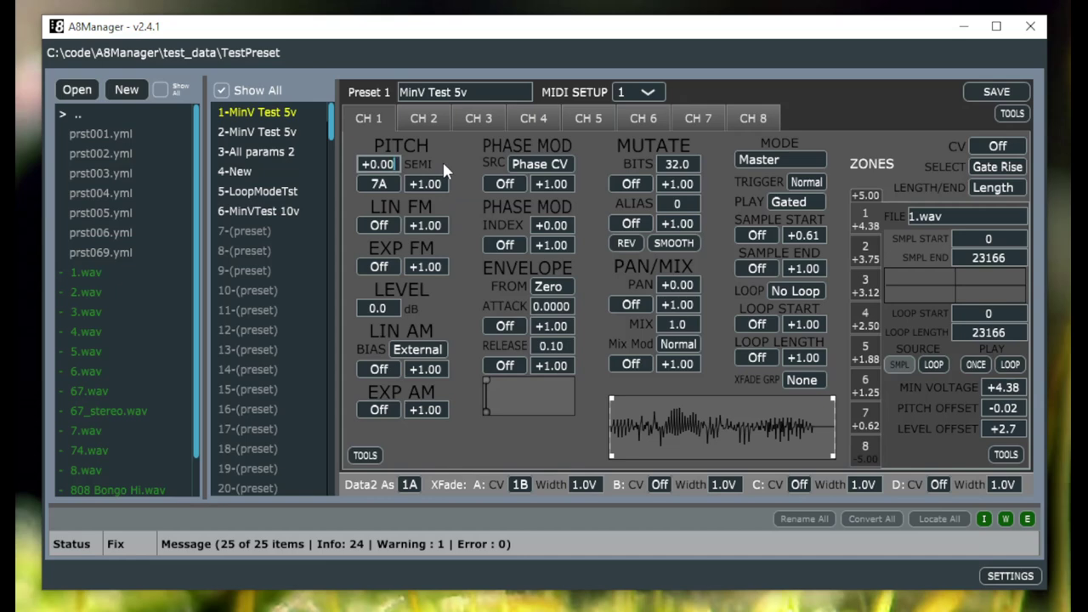
pyautogui.rightClick(382, 165)
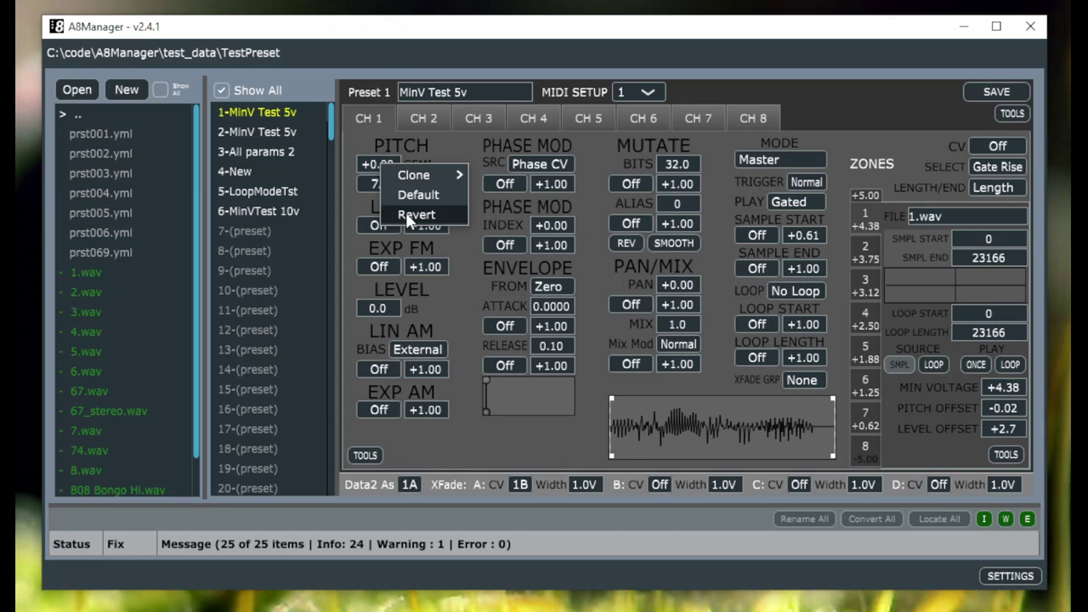
pyautogui.click(405, 213)
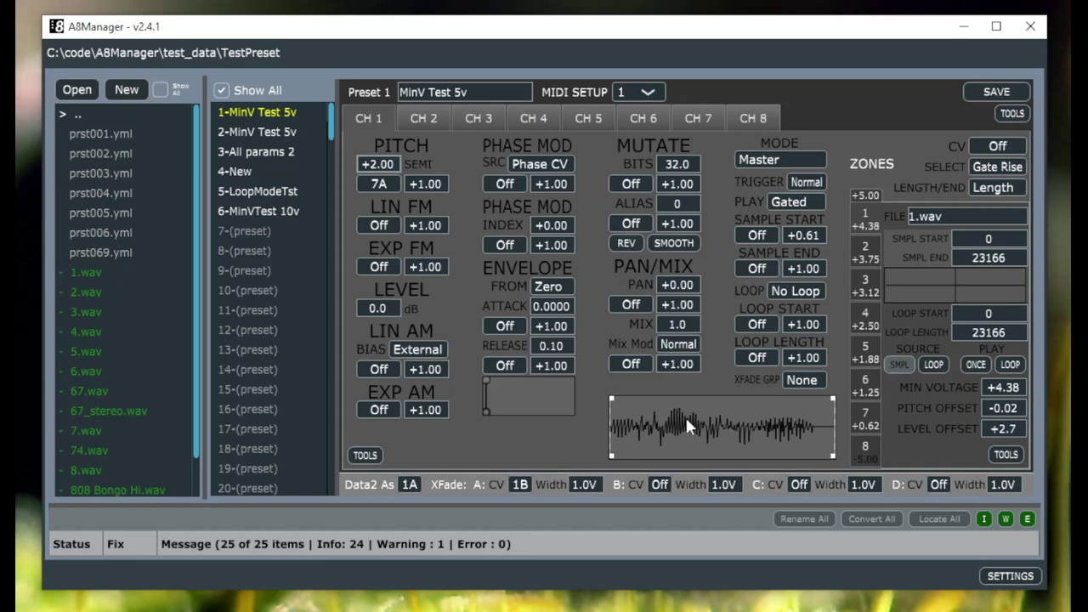
# Move zone 1's waveform markers to play samples 6461–13013 with loop start 3094, length 16562.
pyautogui.moveTo(614, 406); pyautogui.dragTo(674, 407)
pyautogui.moveTo(834, 398); pyautogui.dragTo(737, 405)
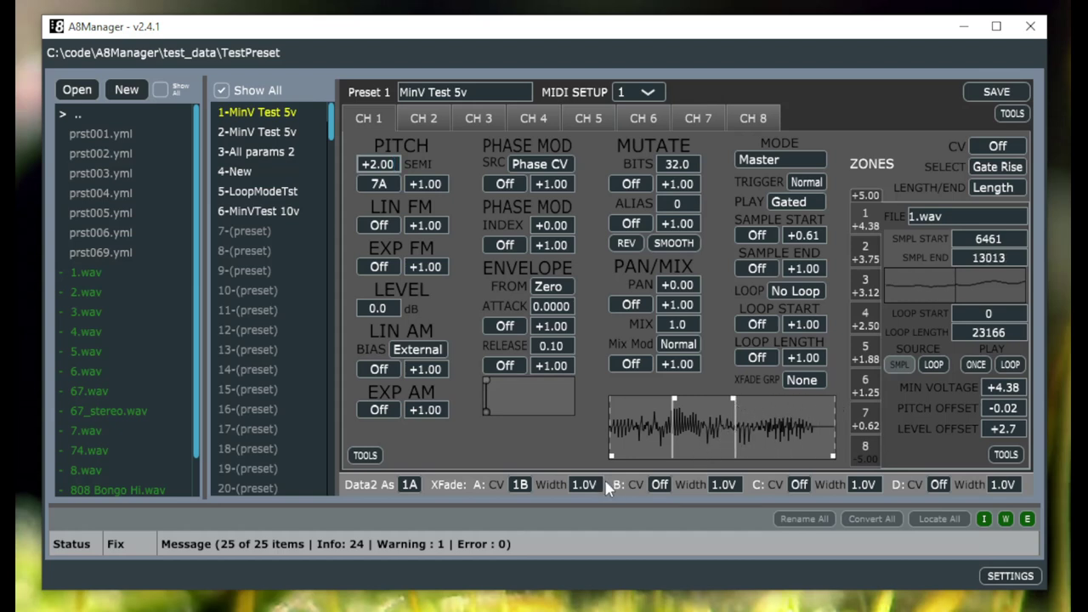
pyautogui.moveTo(833, 457); pyautogui.dragTo(770, 456)
pyautogui.moveTo(611, 457)
pyautogui.mouseDown()
pyautogui.moveTo(649, 457)
pyautogui.moveTo(625, 455)
pyautogui.moveTo(640, 453)
pyautogui.mouseUp()
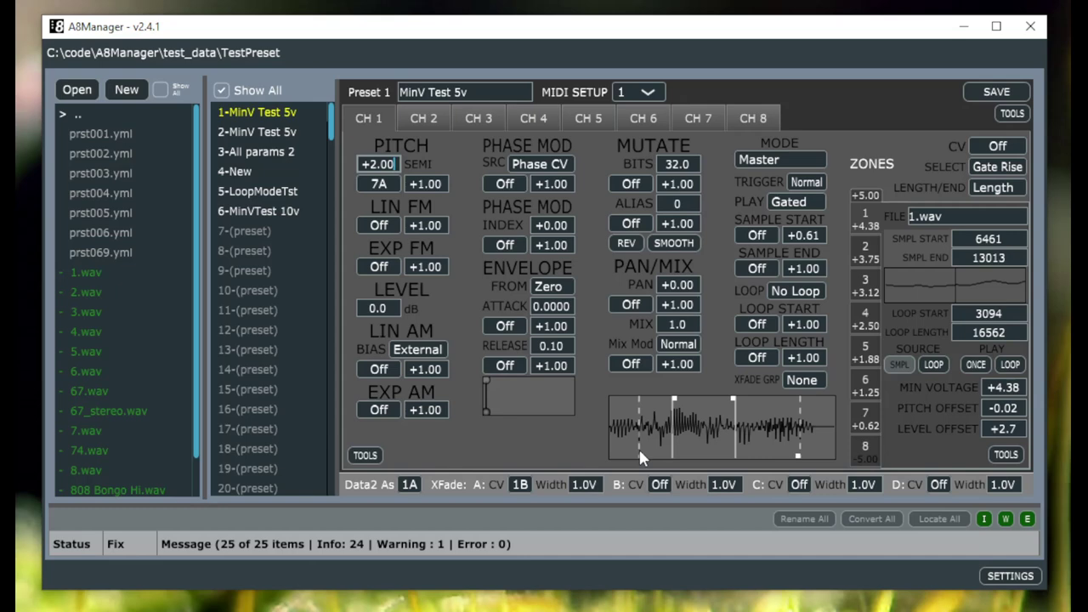
# Define zone 1's loop by its End point and move it to run 14742–19019.
pyautogui.click(1001, 193)
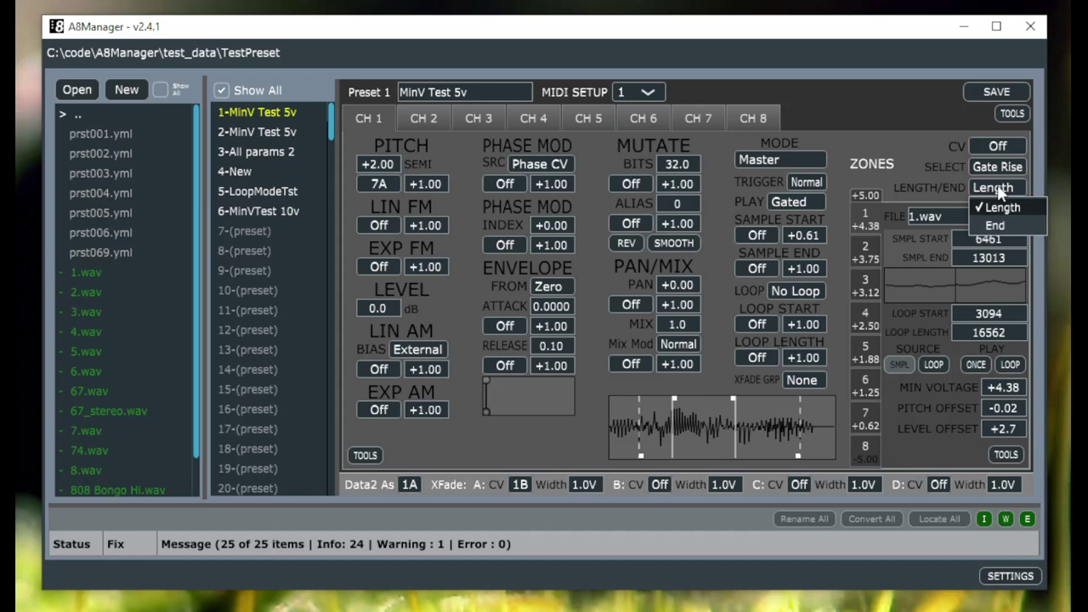
pyautogui.click(1000, 192)
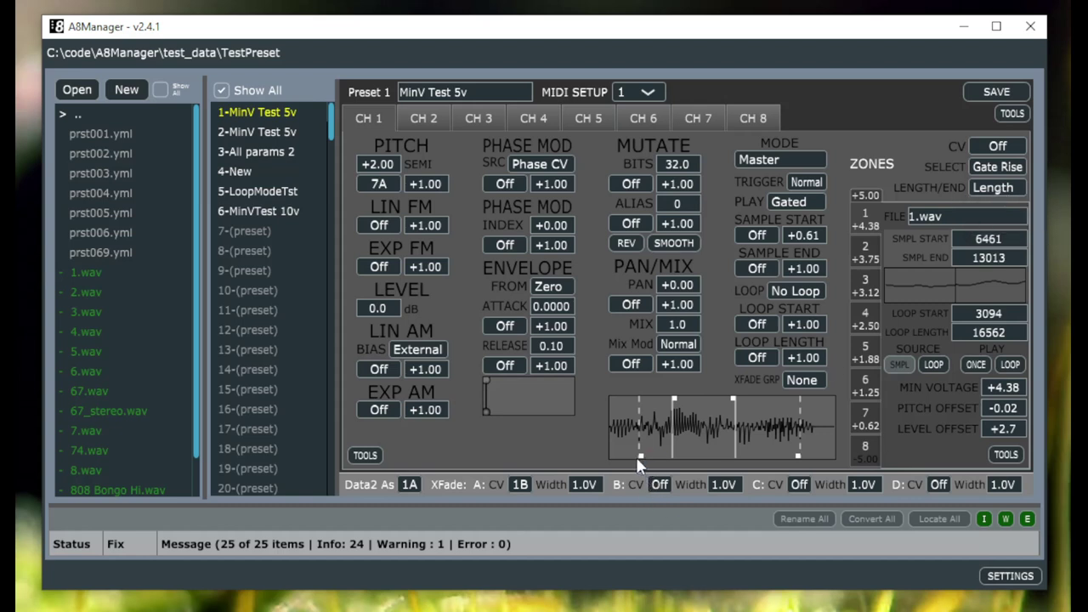
pyautogui.moveTo(641, 460)
pyautogui.mouseDown()
pyautogui.moveTo(621, 459)
pyautogui.moveTo(656, 461)
pyautogui.moveTo(634, 464)
pyautogui.mouseUp()
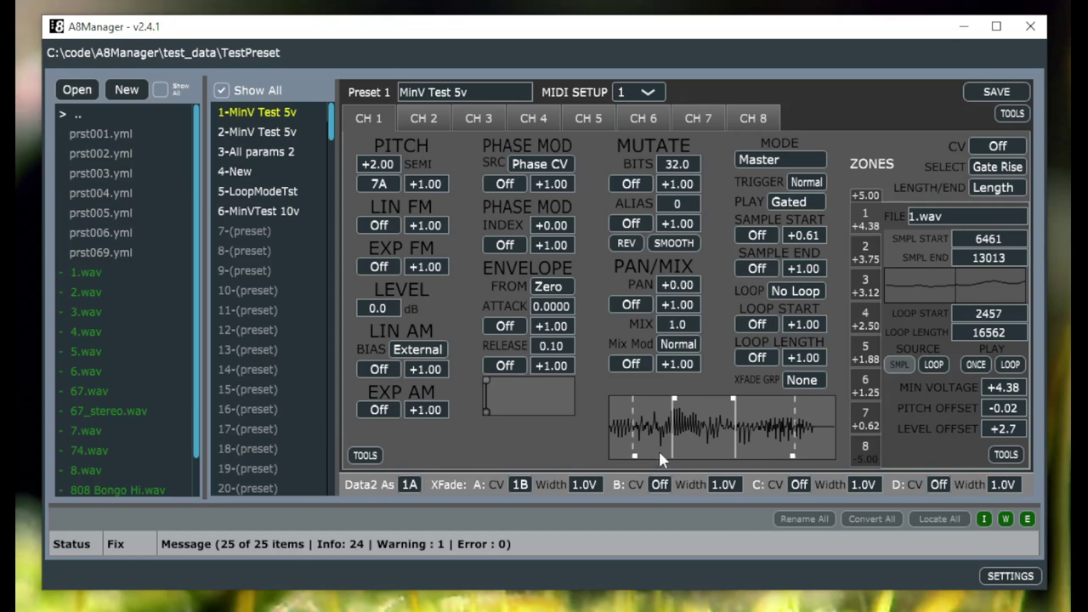
pyautogui.click(993, 188)
pyautogui.click(994, 226)
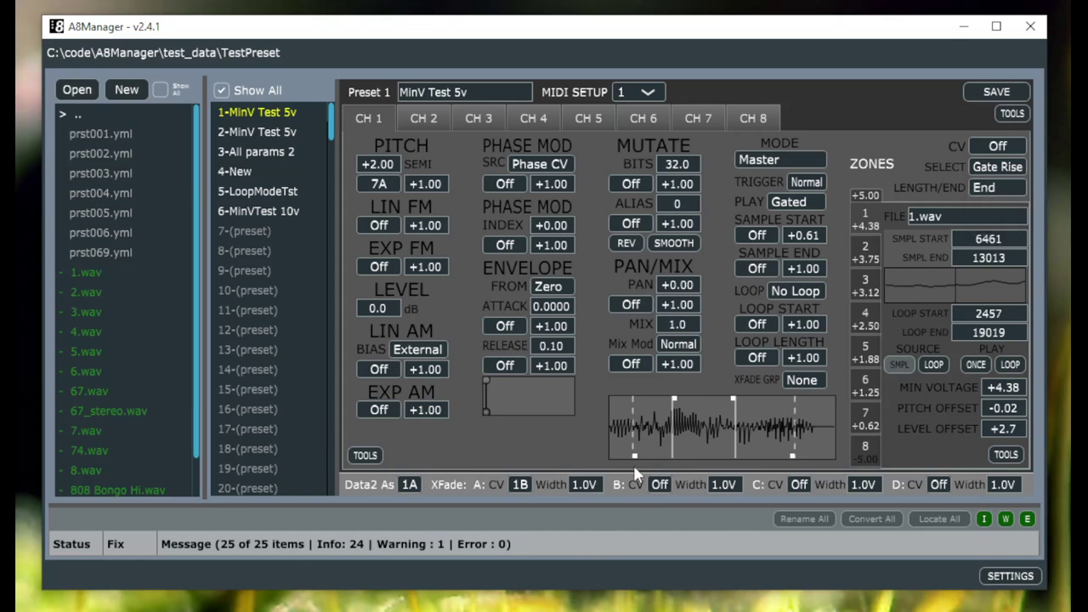
pyautogui.moveTo(636, 457)
pyautogui.mouseDown()
pyautogui.moveTo(760, 456)
pyautogui.moveTo(719, 458)
pyautogui.moveTo(754, 465)
pyautogui.mouseUp()
# Set zone 1's sample start to 5737, finishing with the value typed into SMPL START.
pyautogui.moveTo(672, 399); pyautogui.dragTo(667, 398)
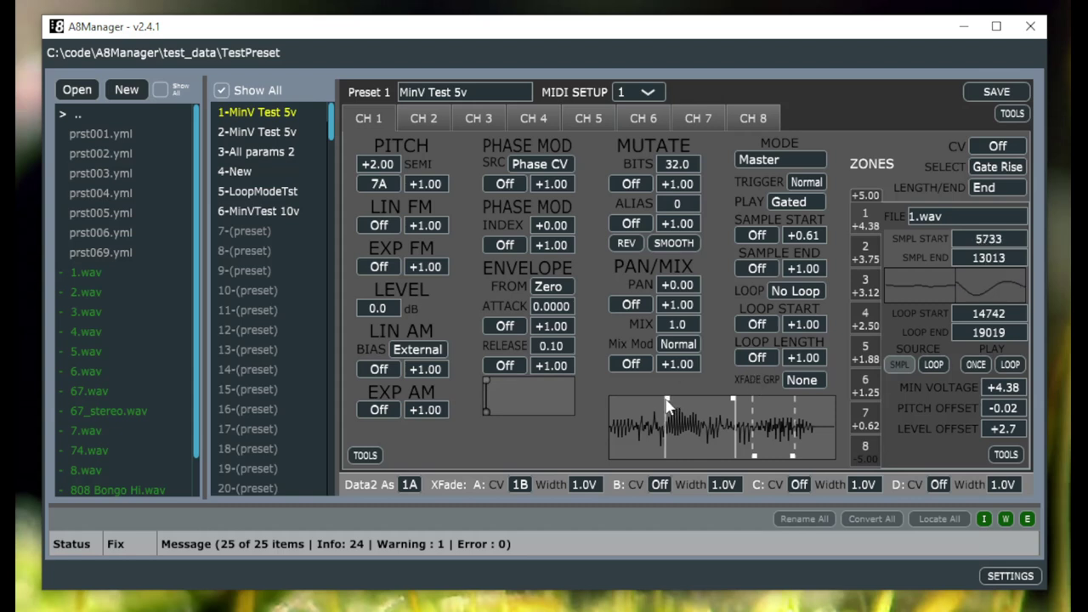
pyautogui.click(1016, 241)
pyautogui.press('BackSpace')
pyautogui.write('6')
pyautogui.press('BackSpace')
pyautogui.write('8')
pyautogui.press('BackSpace')
pyautogui.write('7')
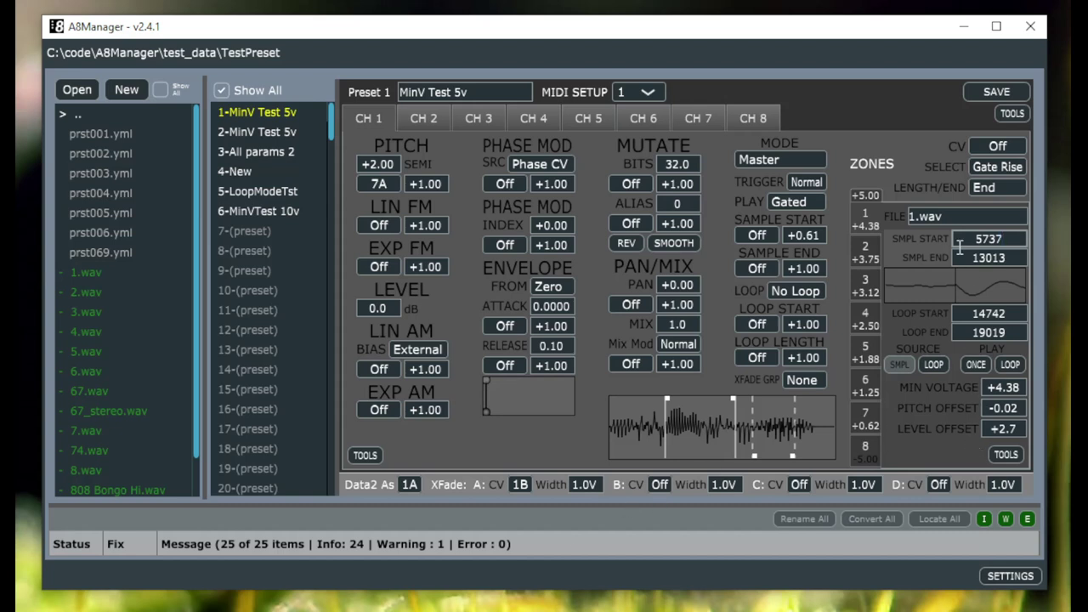
pyautogui.click(905, 227)
# Copy zone 1's settings and paste them into zone 2.
pyautogui.click(868, 255)
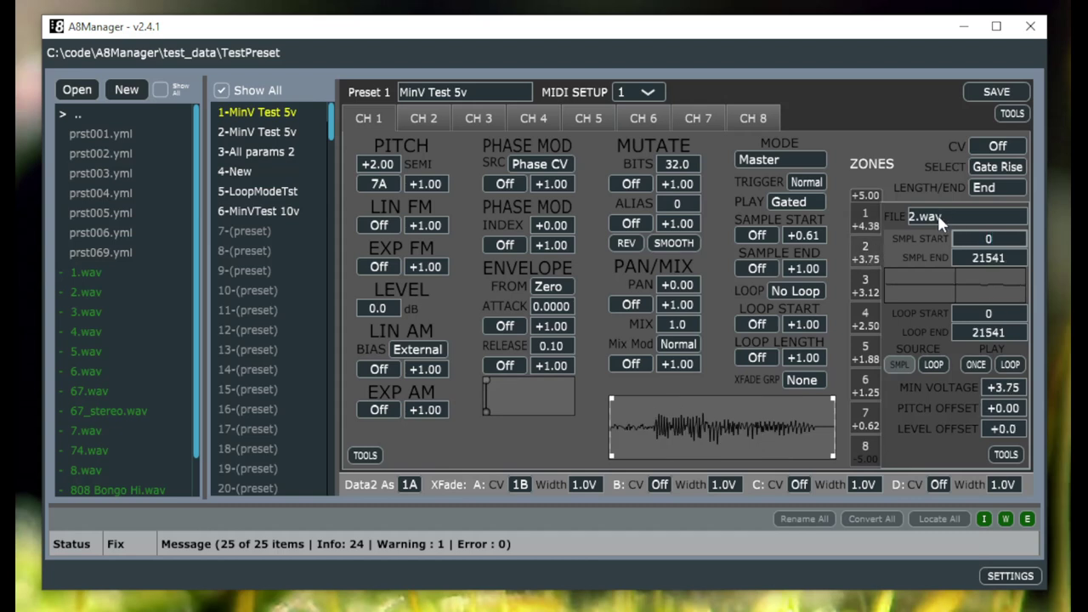
pyautogui.click(870, 225)
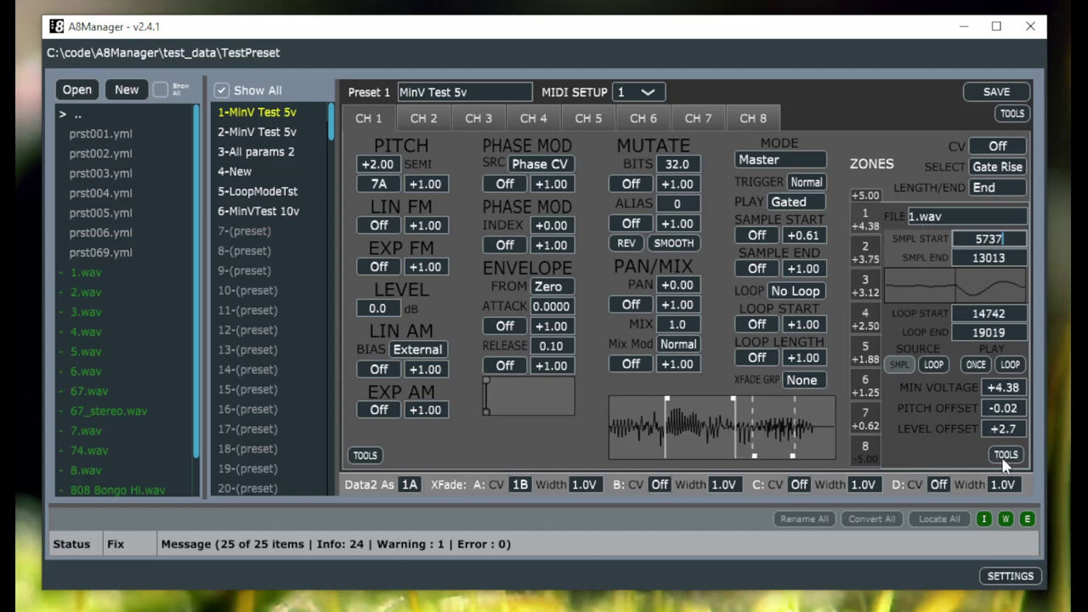
pyautogui.click(1003, 454)
pyautogui.moveTo(957, 520)
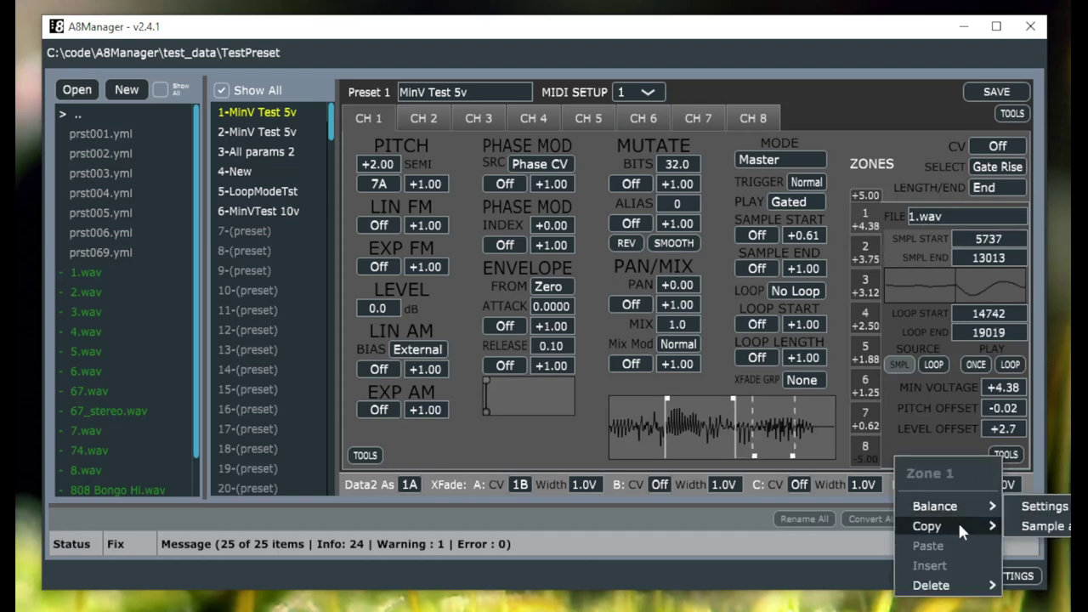
pyautogui.click(1040, 509)
pyautogui.click(865, 253)
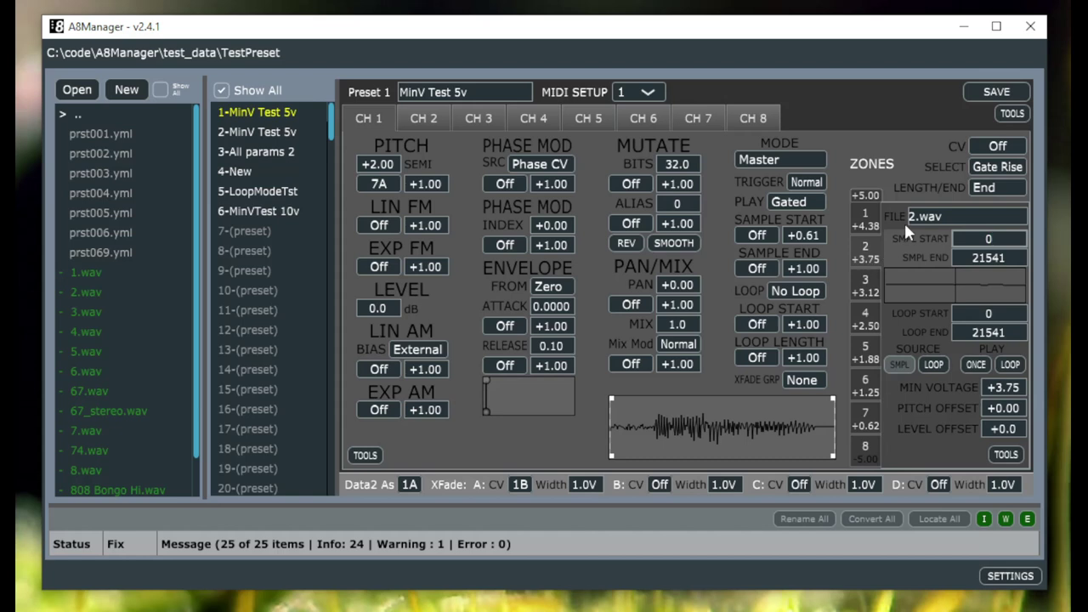
pyautogui.click(1003, 453)
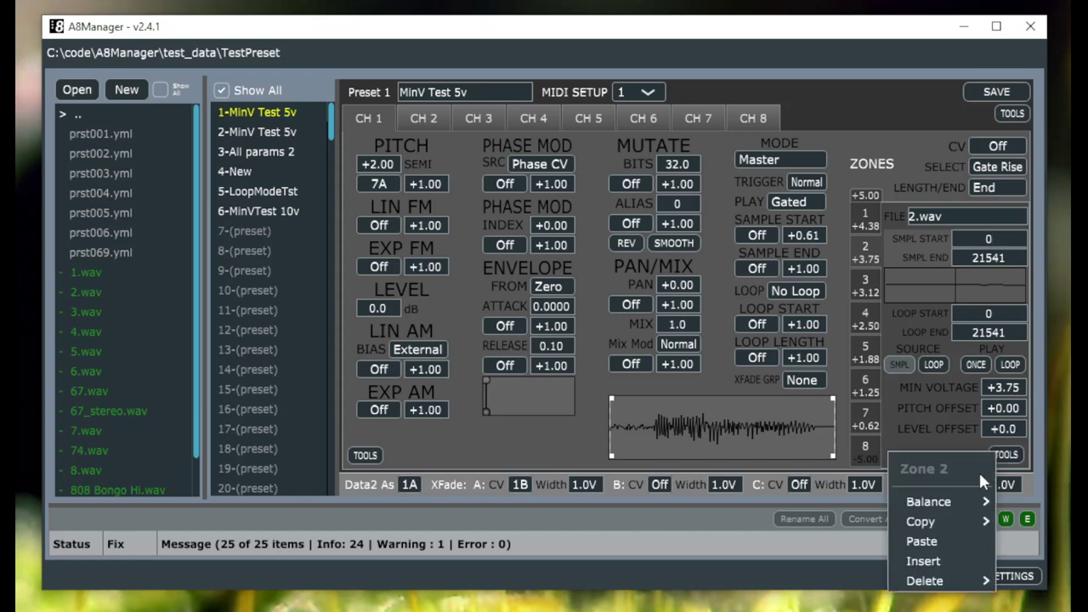
pyautogui.click(956, 537)
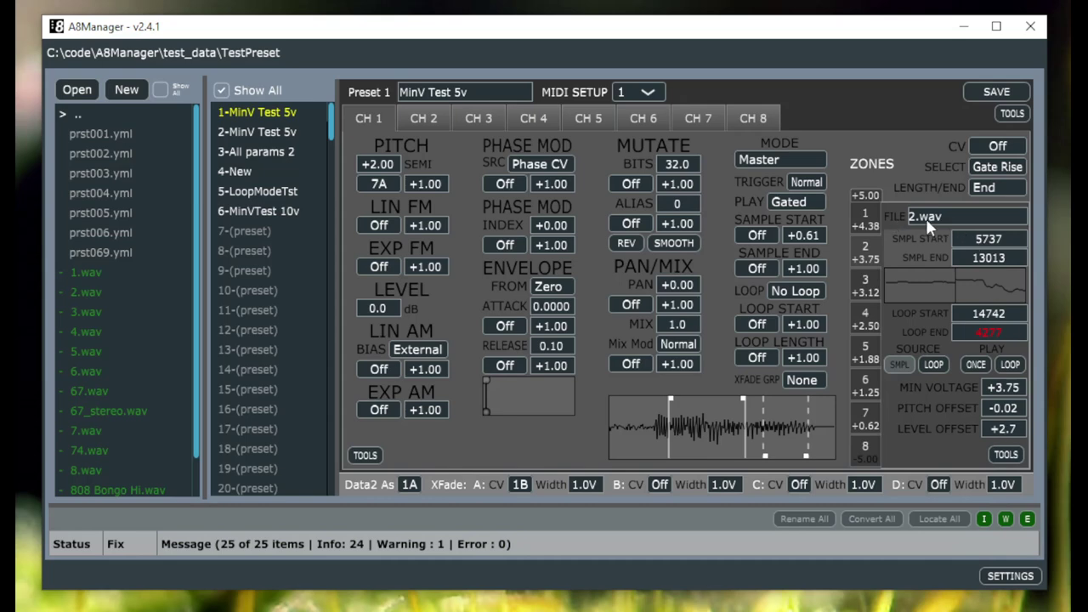
# Copy zone 1's sample with Copy > Sample and paste it into zone 2, giving it 1.wav.
pyautogui.click(861, 217)
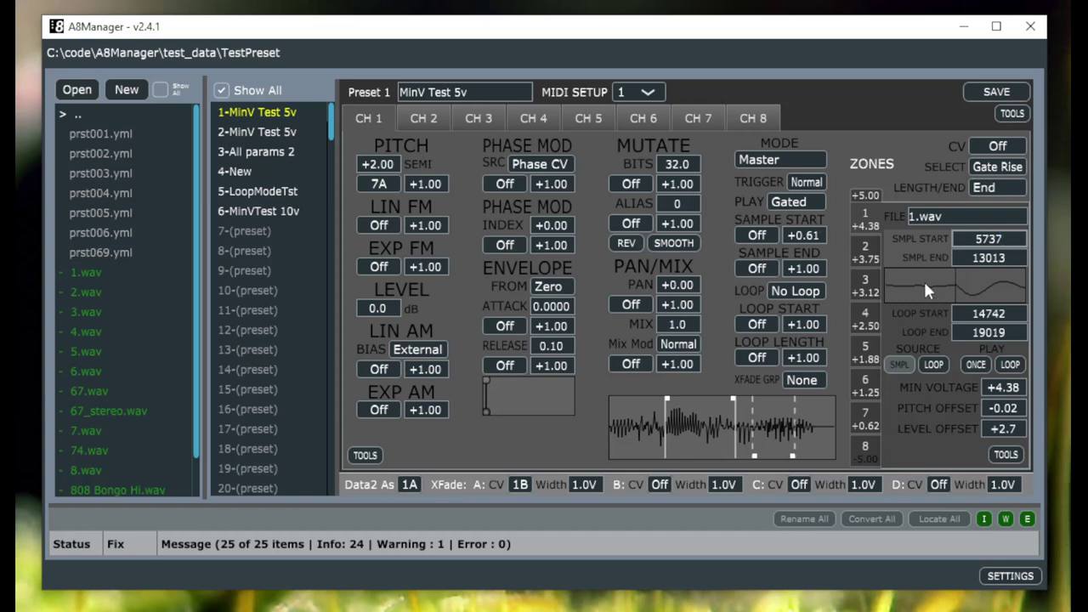
pyautogui.click(1005, 454)
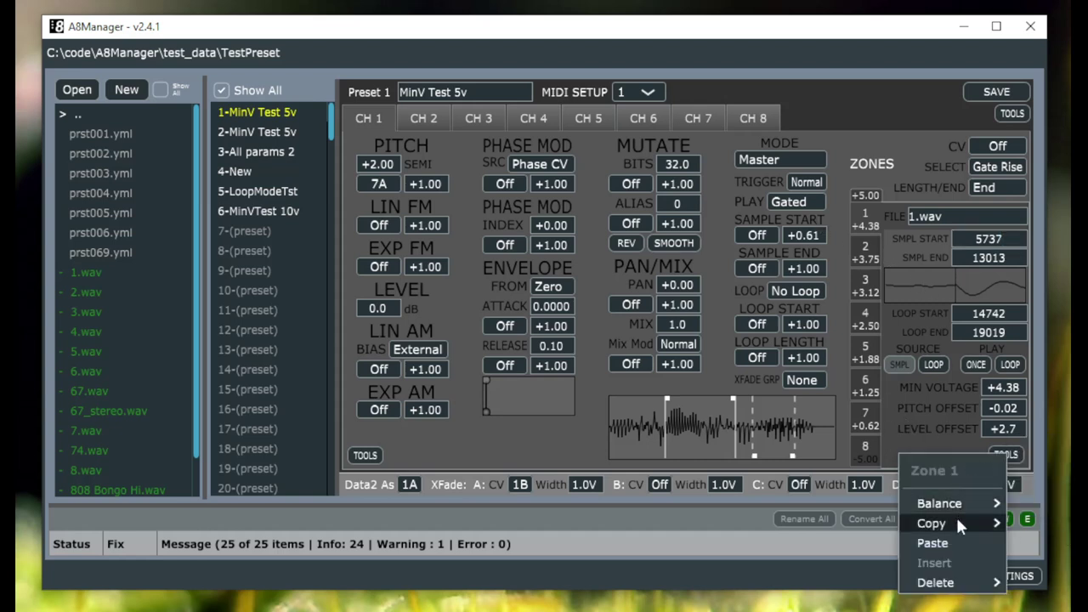
pyautogui.moveTo(958, 526)
pyautogui.click(1047, 523)
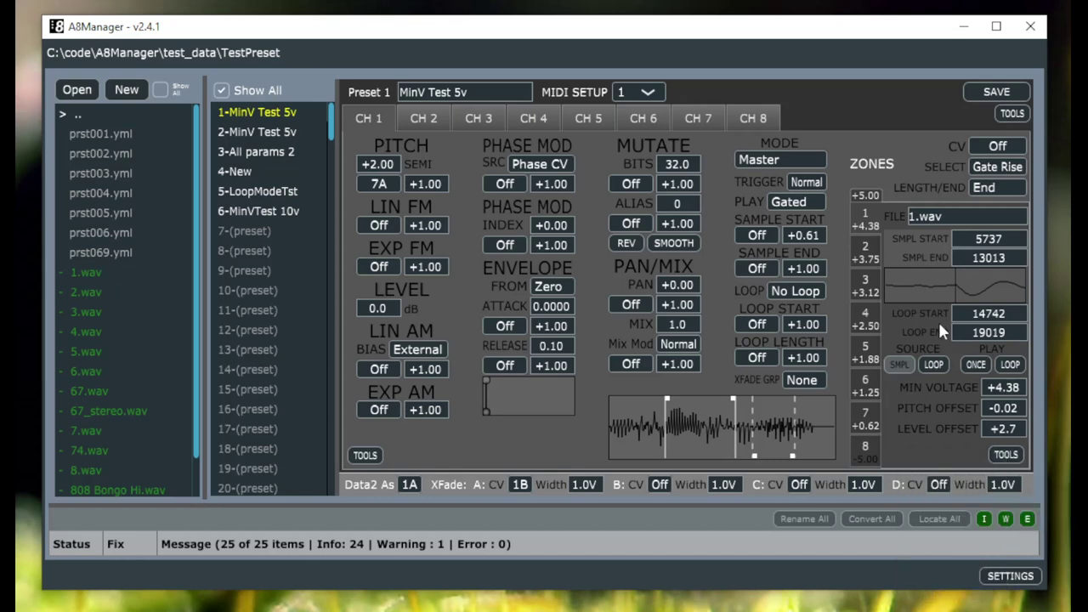
pyautogui.click(868, 241)
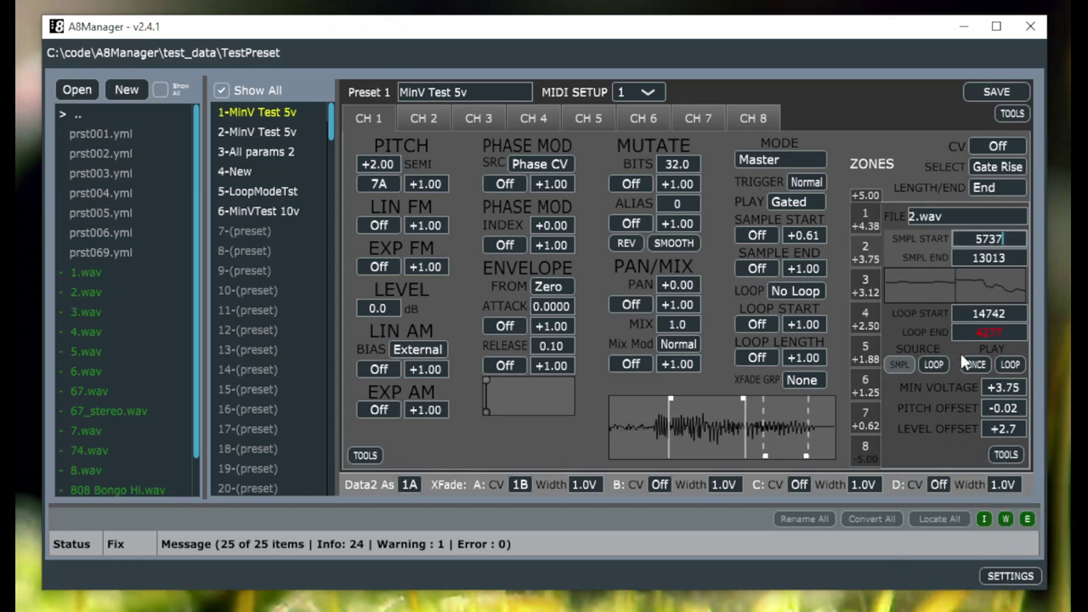
pyautogui.click(1012, 455)
pyautogui.click(976, 542)
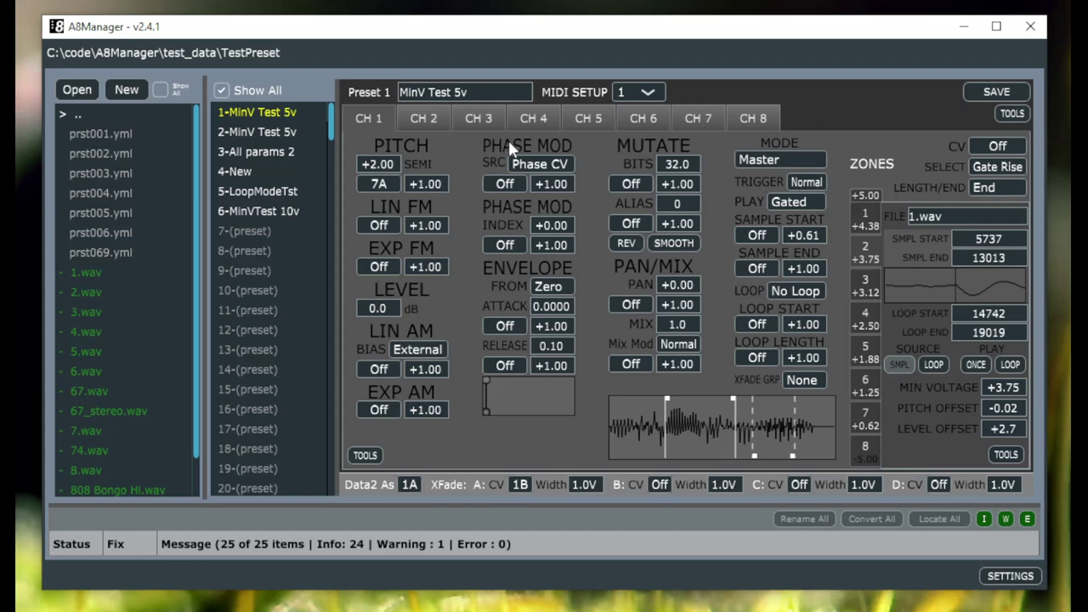
pyautogui.click(1009, 116)
pyautogui.click(970, 144)
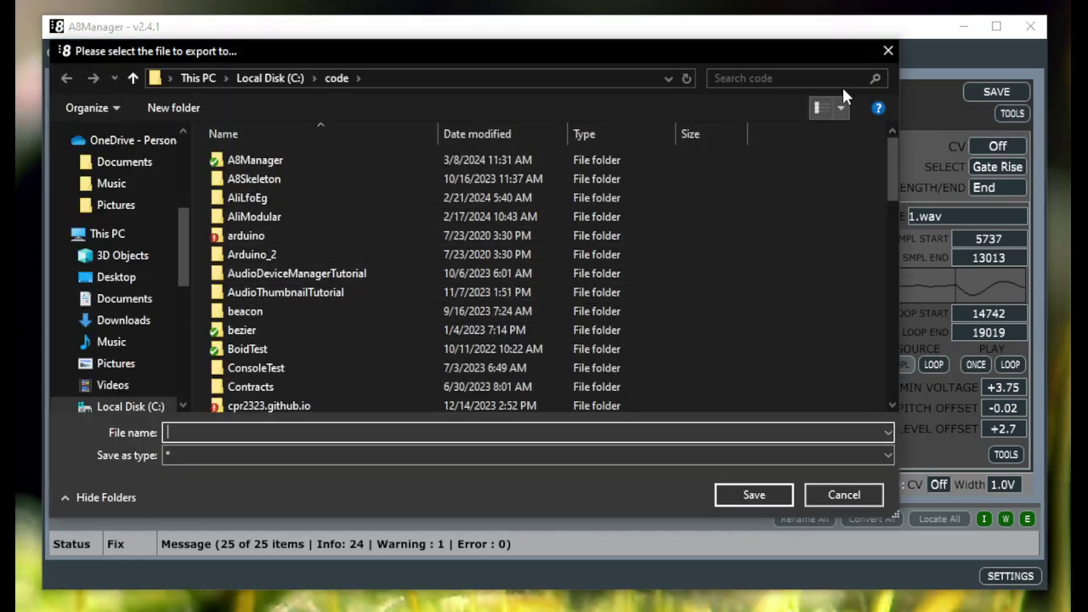
pyautogui.moveTo(862, 53); pyautogui.dragTo(869, 53)
pyautogui.click(895, 51)
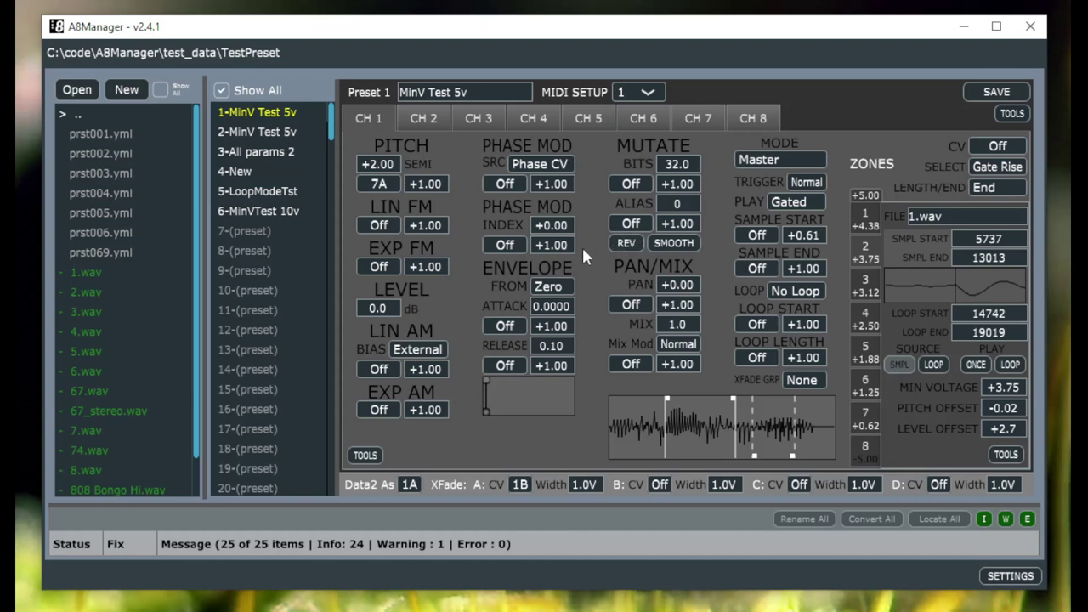
pyautogui.click(1005, 113)
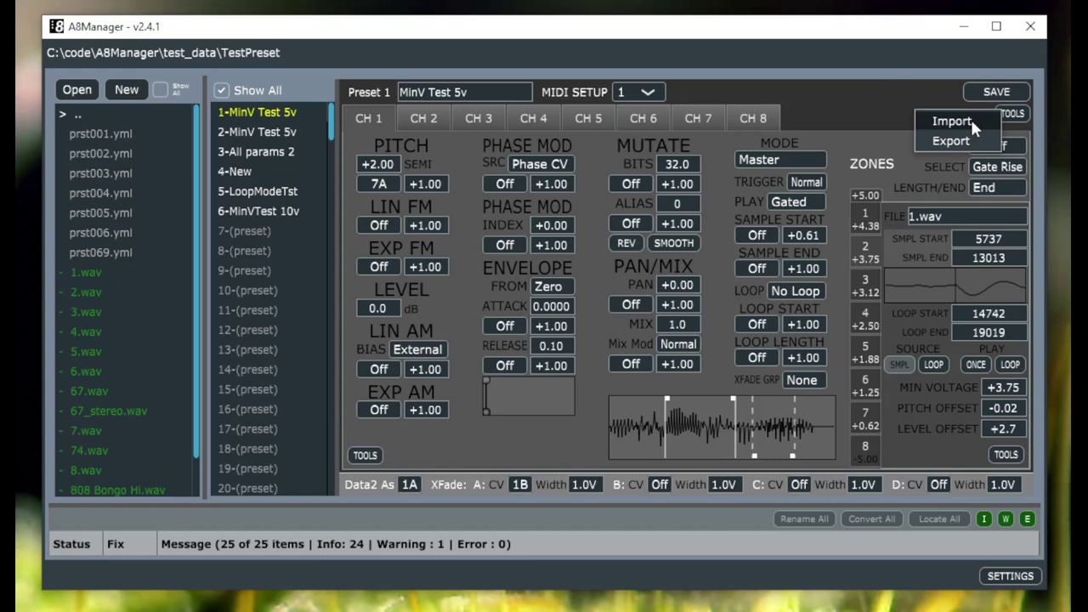
pyautogui.click(970, 120)
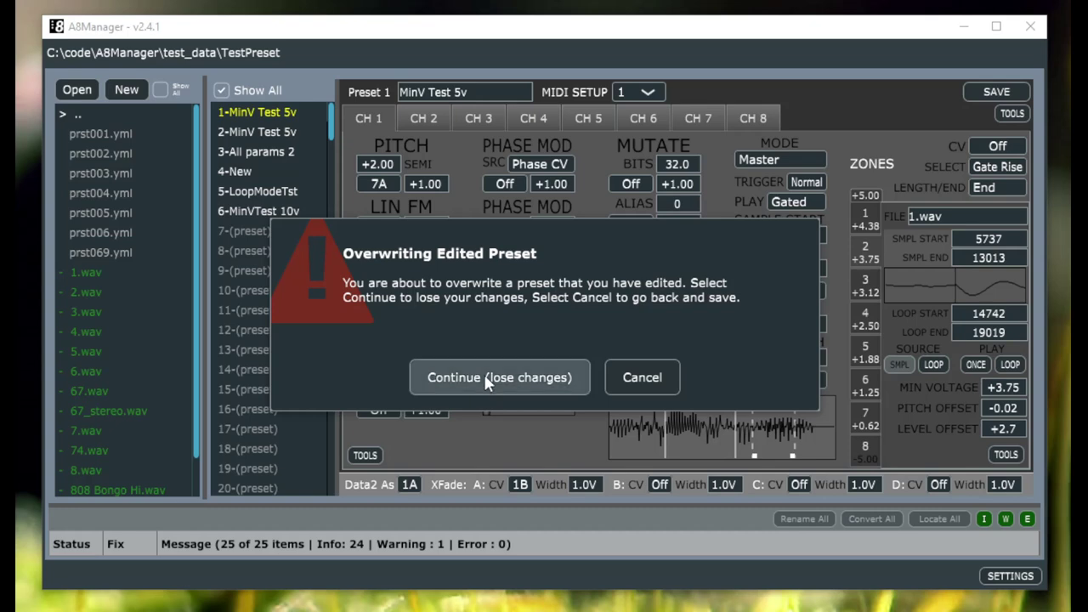
pyautogui.click(486, 379)
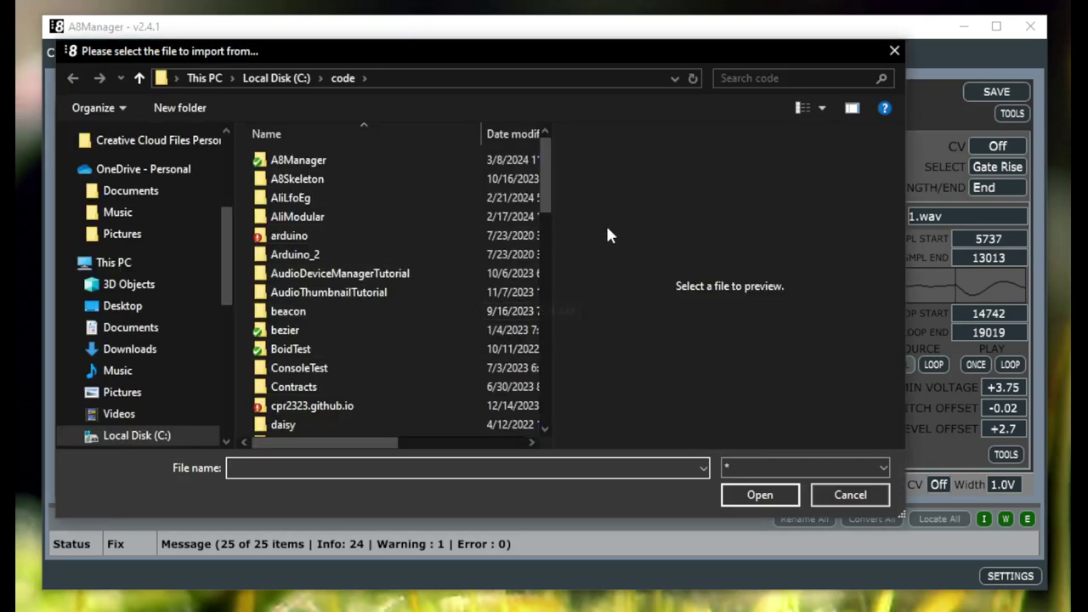
pyautogui.click(894, 53)
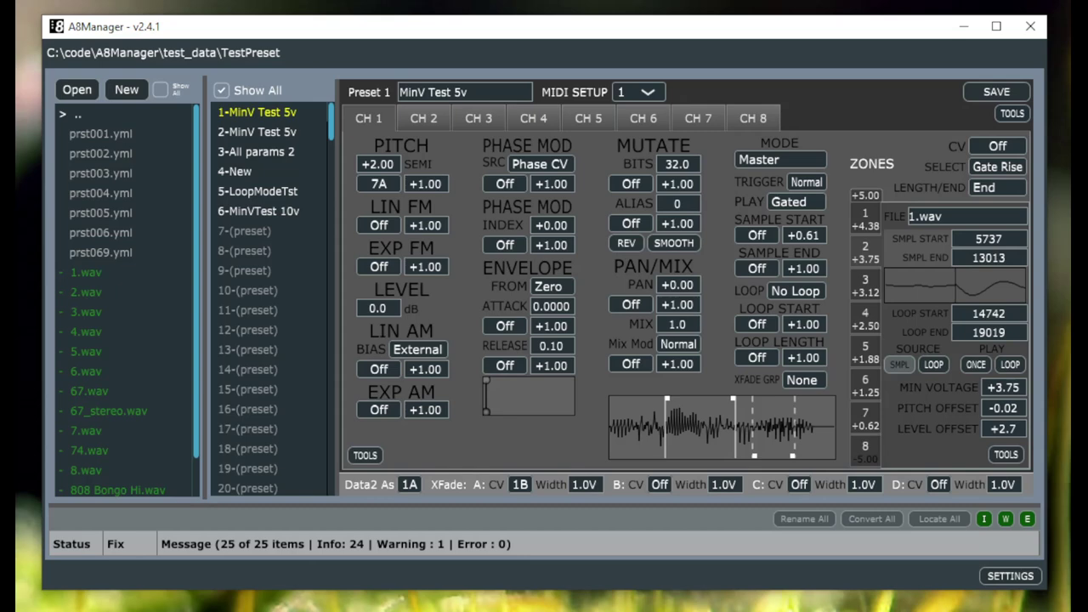
# Browse channel 1's Clone options: Channel Settings, Zones, Settings and Zones, and MinVoltages.
pyautogui.click(365, 454)
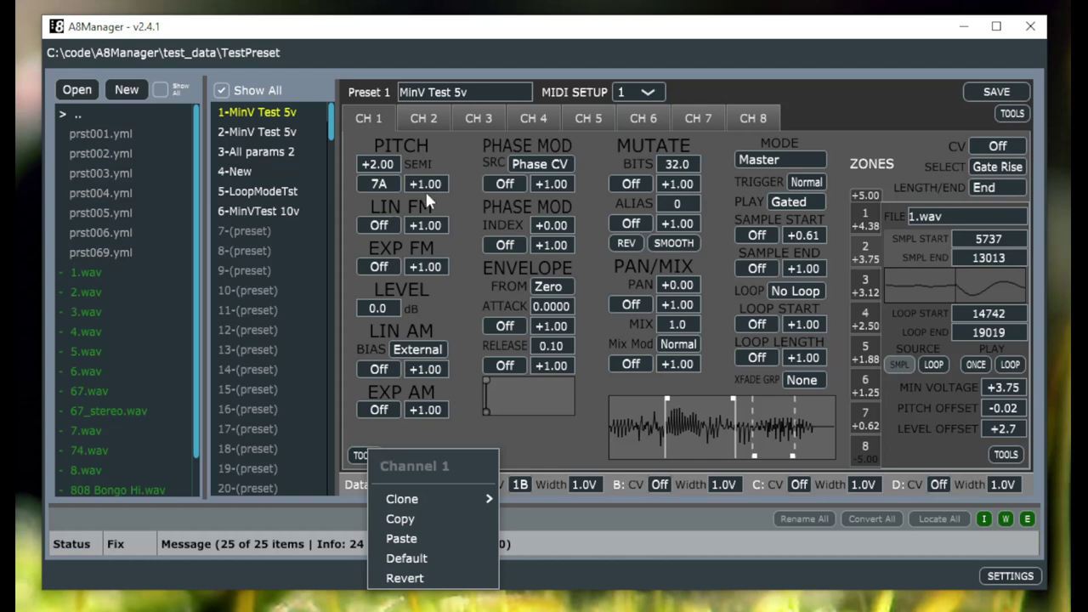
pyautogui.moveTo(409, 500)
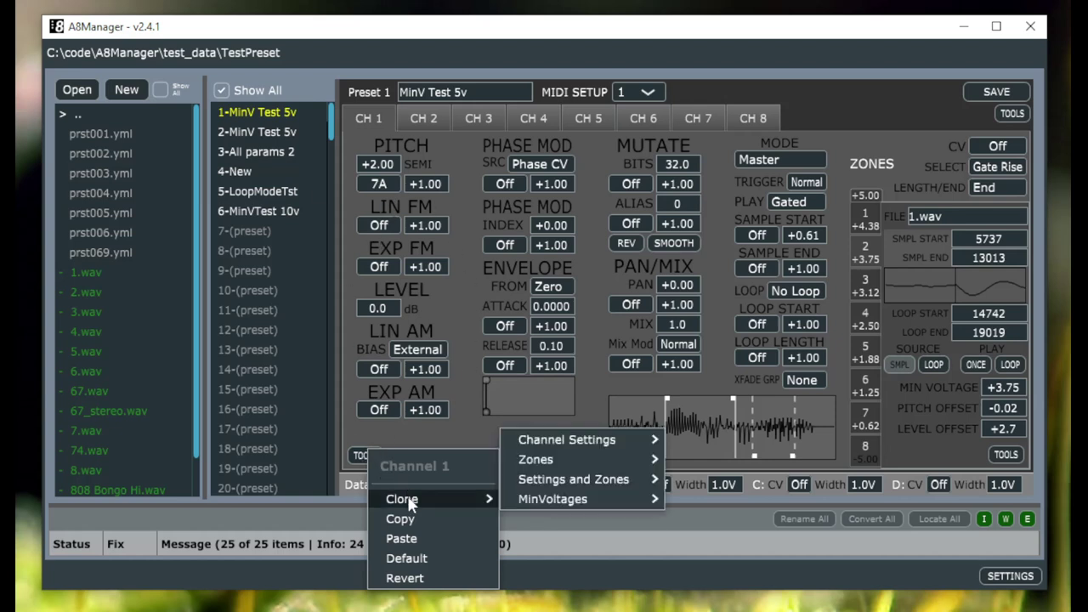
pyautogui.moveTo(538, 438)
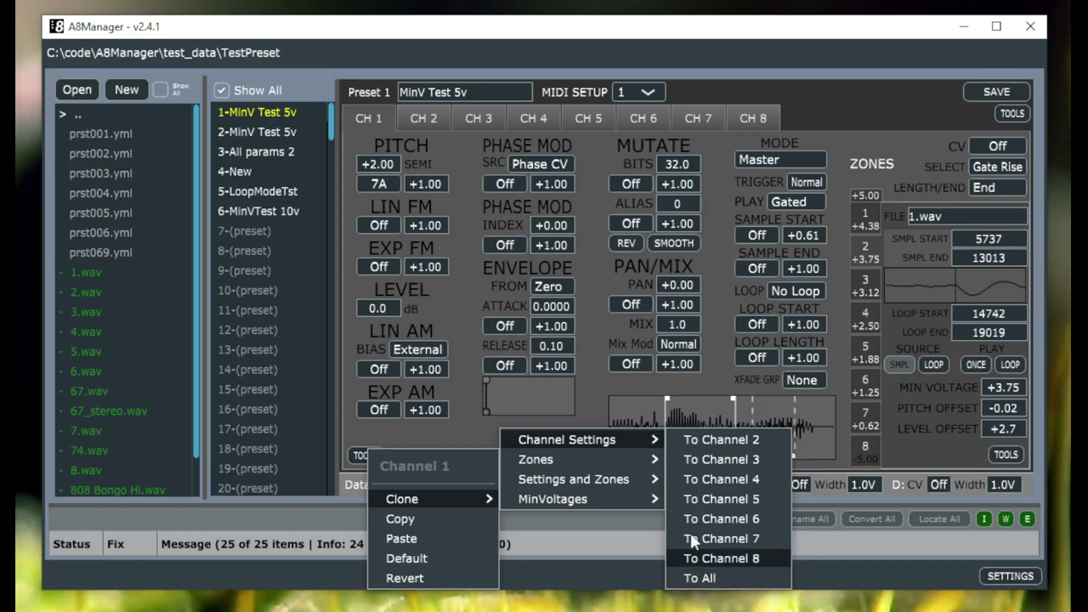
pyautogui.moveTo(572, 450)
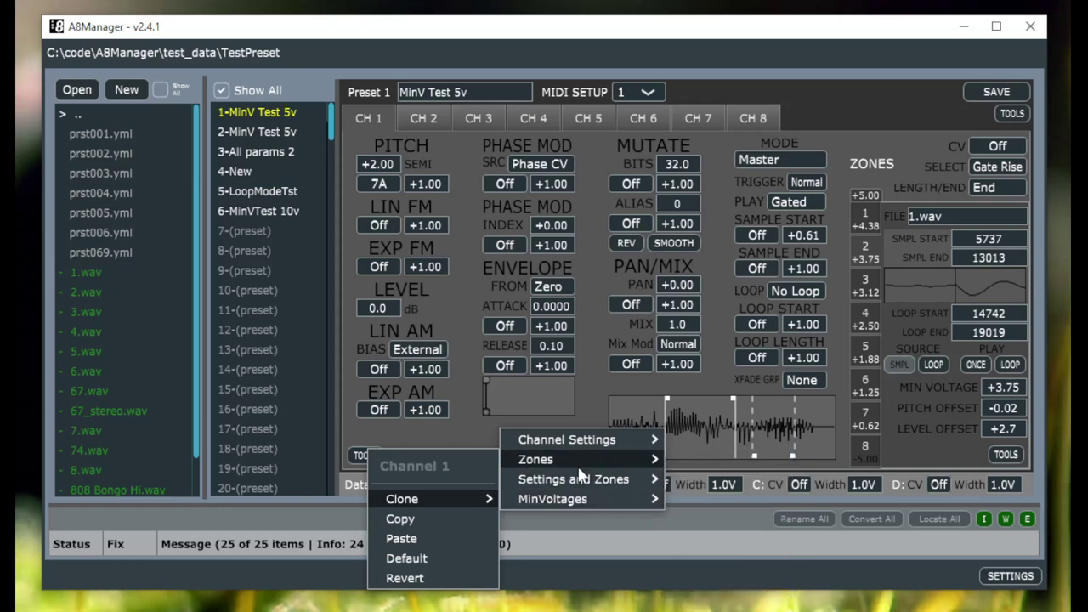
pyautogui.moveTo(581, 484)
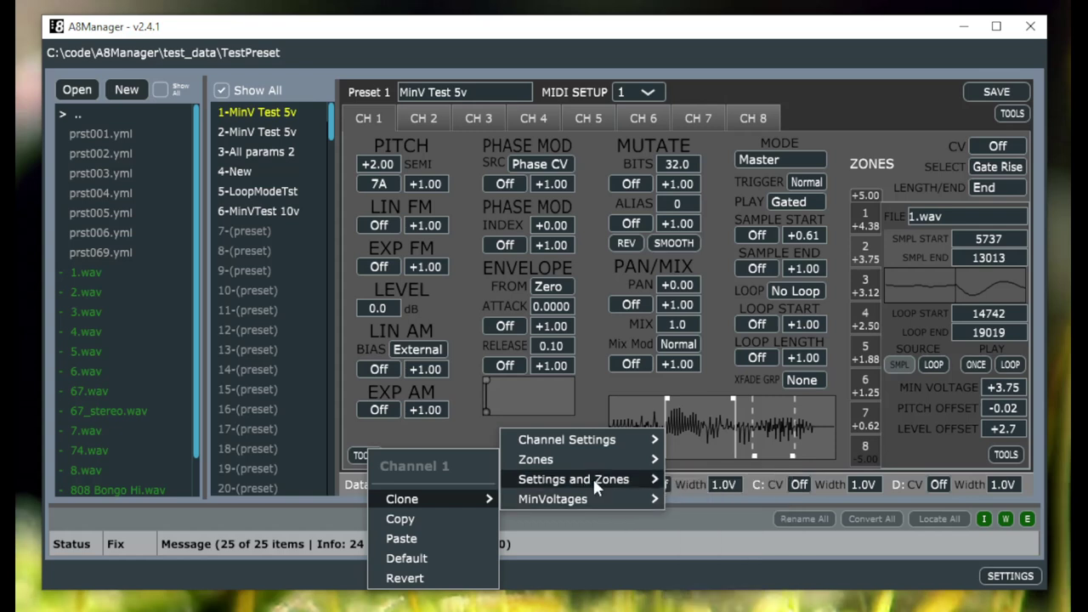
pyautogui.moveTo(593, 501)
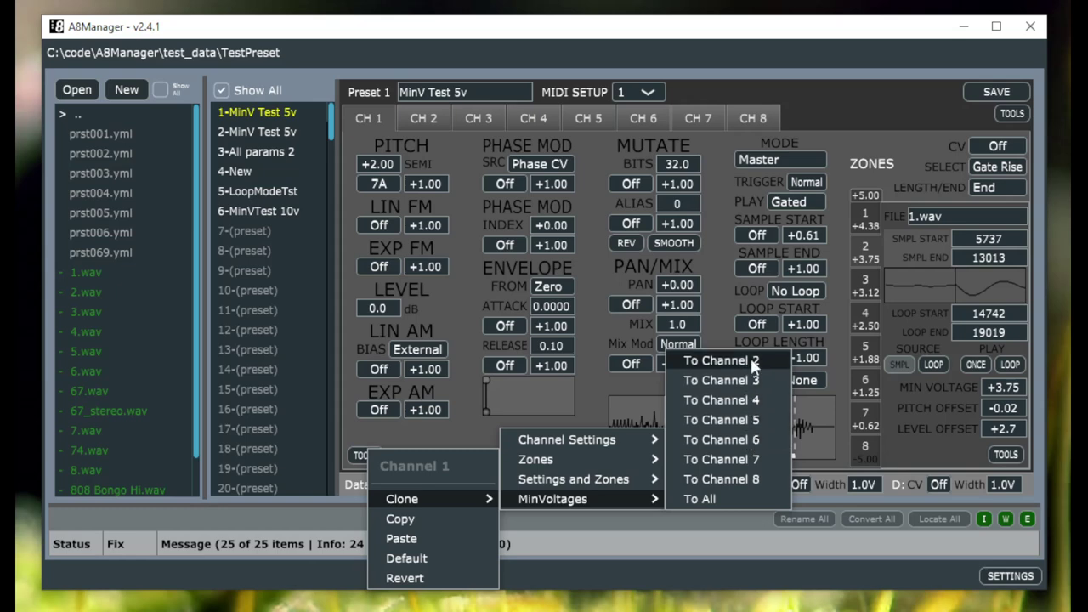
pyautogui.click(584, 534)
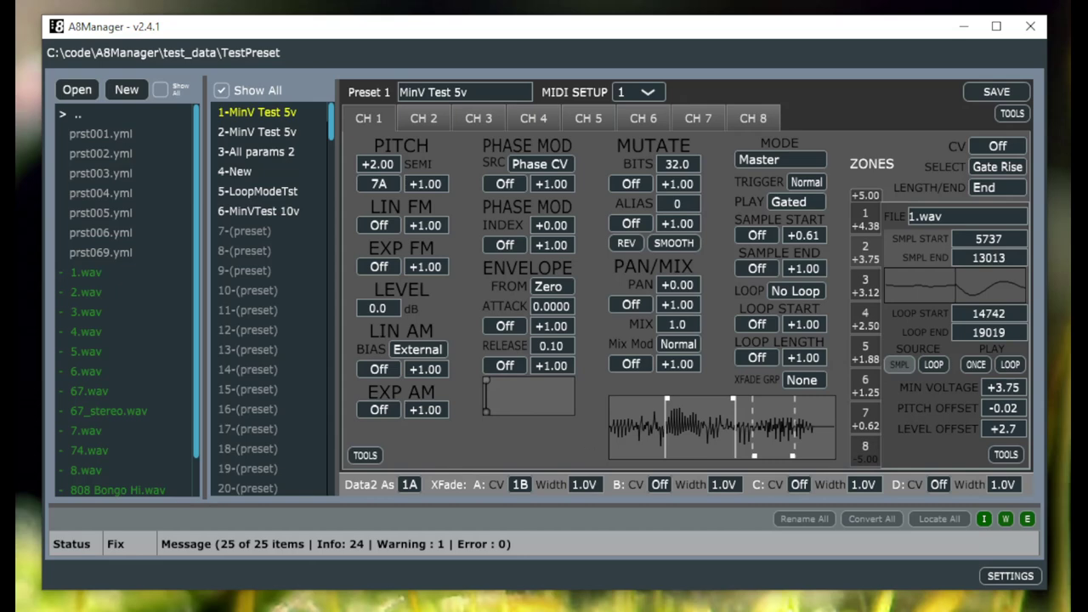
pyautogui.click(415, 123)
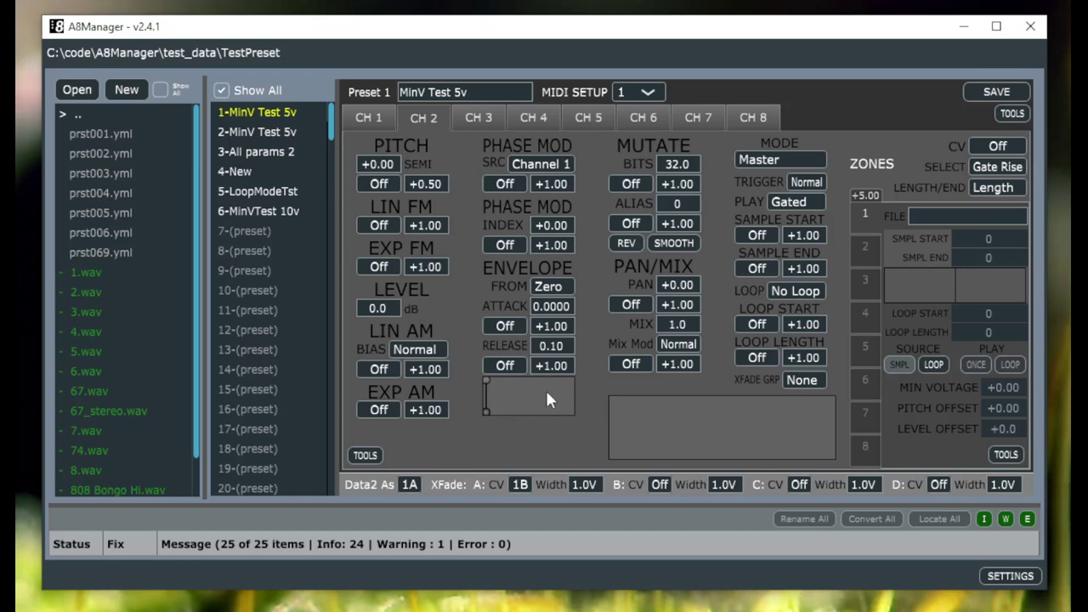
pyautogui.click(381, 125)
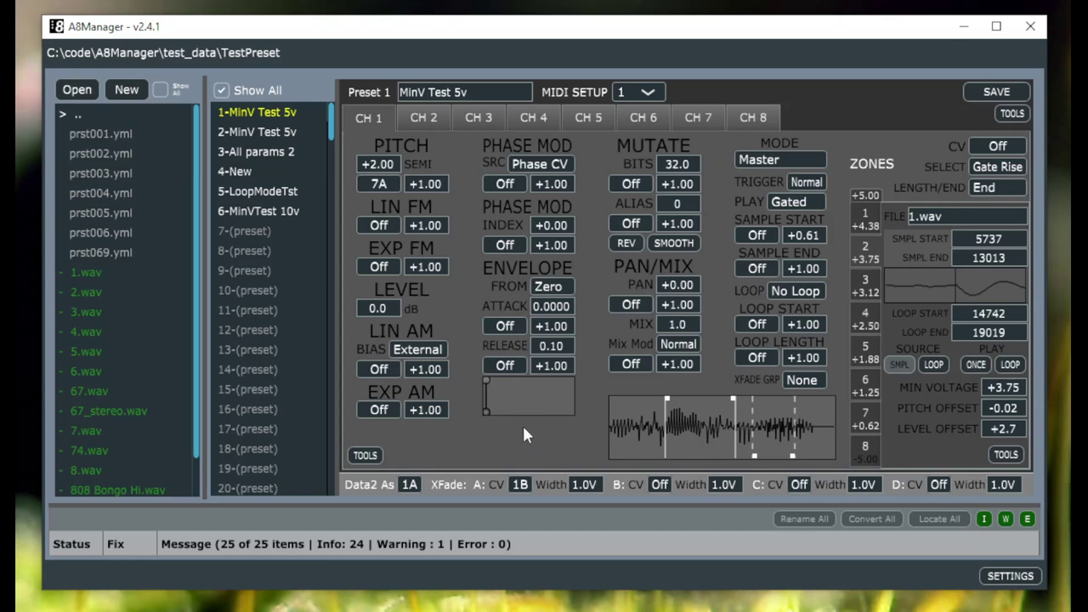
# Lengthen channel 1's envelope release with the graph handle until RELEASE reads 81.00.
pyautogui.moveTo(487, 408); pyautogui.dragTo(528, 413)
pyautogui.moveTo(519, 415)
pyautogui.mouseDown()
pyautogui.moveTo(502, 416)
pyautogui.moveTo(536, 419)
pyautogui.moveTo(508, 415)
pyautogui.mouseUp()
pyautogui.moveTo(506, 414); pyautogui.dragTo(522, 414)
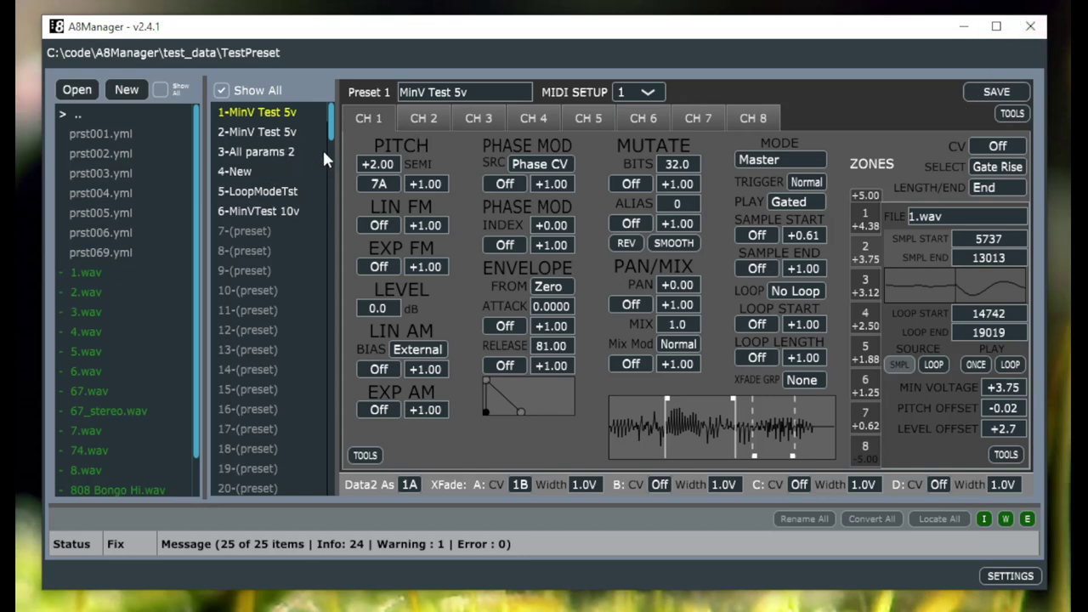
# Cancel a switch to preset 2, then change SMPL END to 23134 and back to 23166.
pyautogui.click(270, 134)
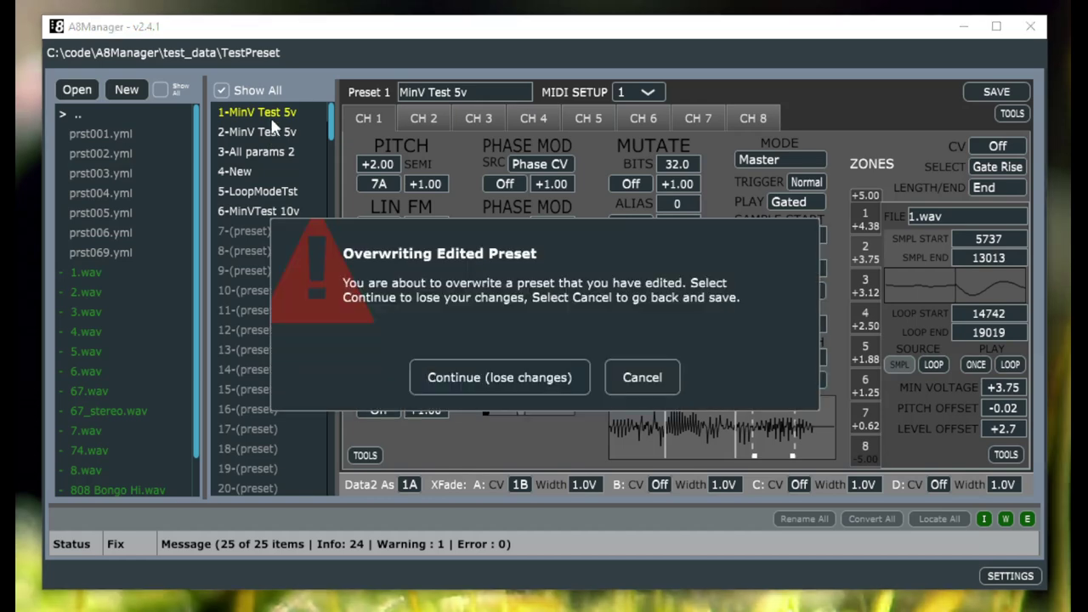
pyautogui.click(641, 383)
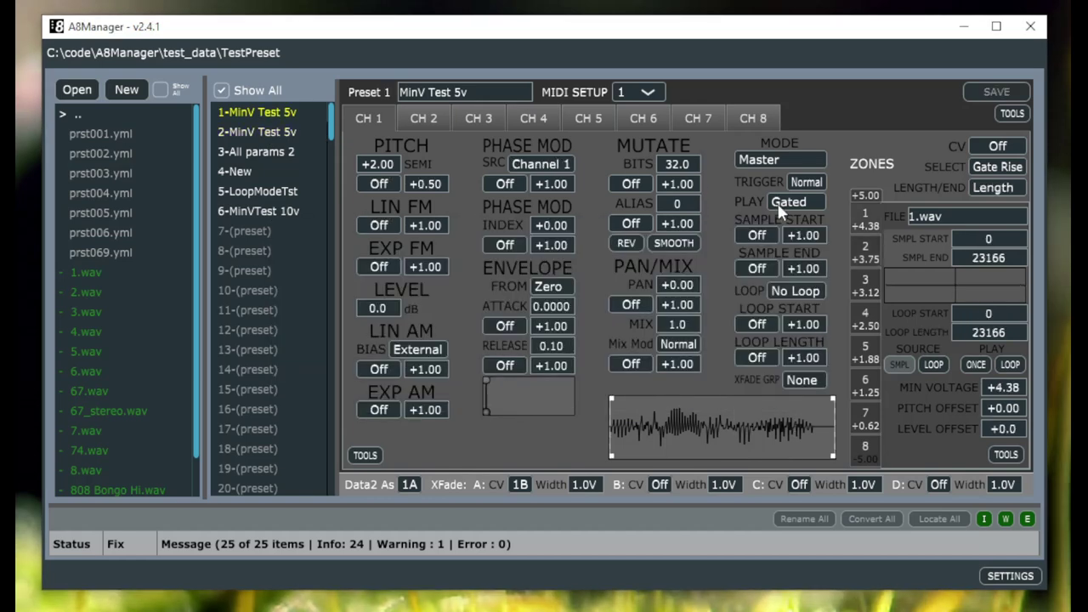
pyautogui.click(1011, 257)
pyautogui.press('BackSpace')
pyautogui.press('BackSpace')
pyautogui.write('34')
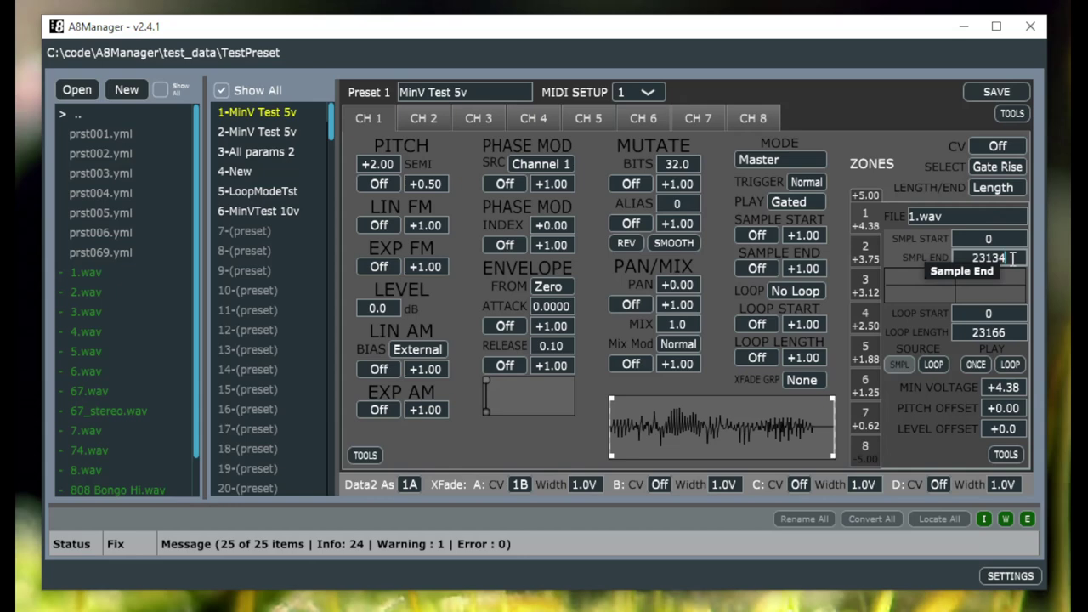
pyautogui.press('BackSpace')
pyautogui.press('BackSpace')
pyautogui.write('66')
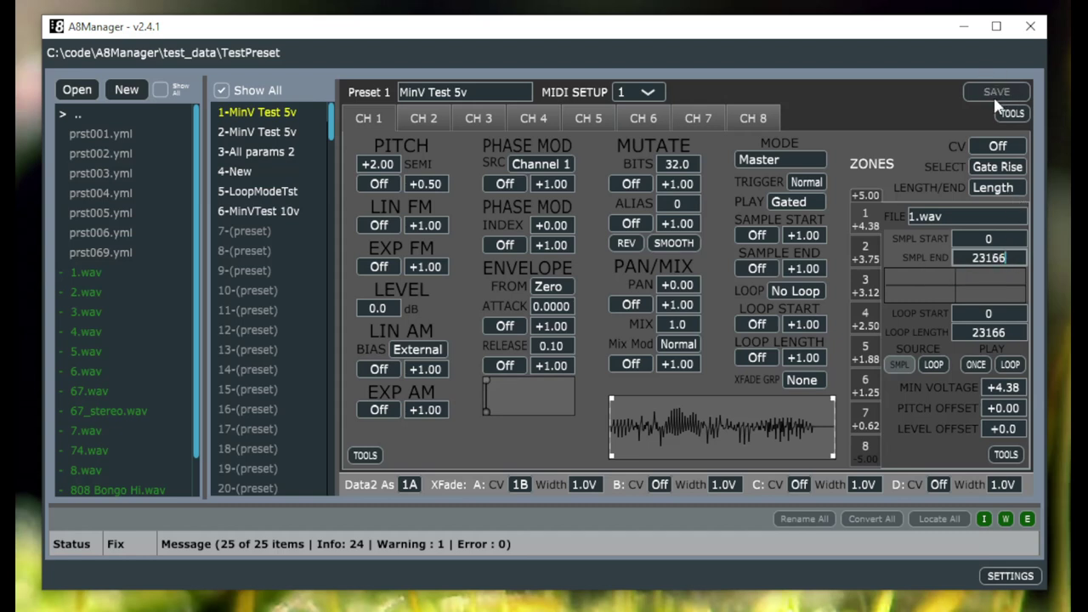